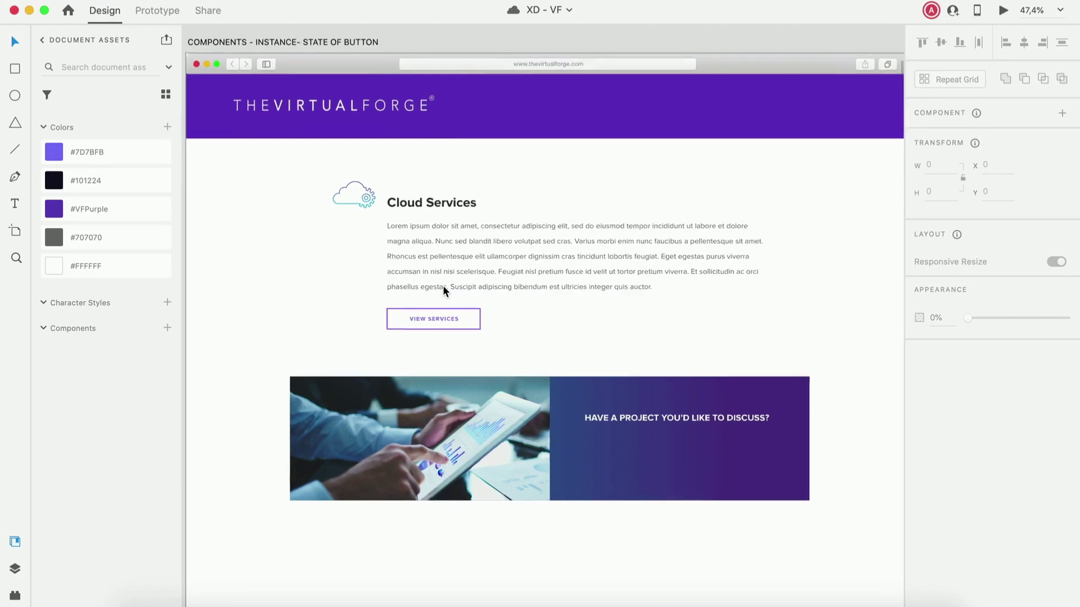
{"action": "scroll", "coordinate": [443, 286], "scroll_direction": "up", "scroll_amount": 5}
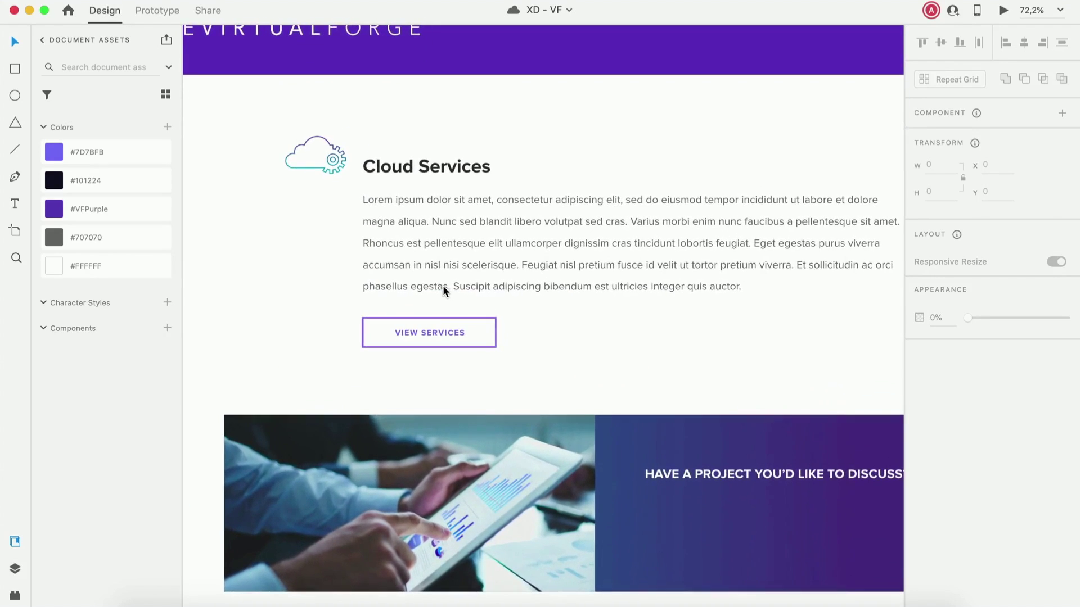
- Convert the VIEW SERVICES button into a component and rename it Button 1
{"action": "left_click", "coordinate": [440, 331]}
{"action": "right_click", "coordinate": [440, 330]}
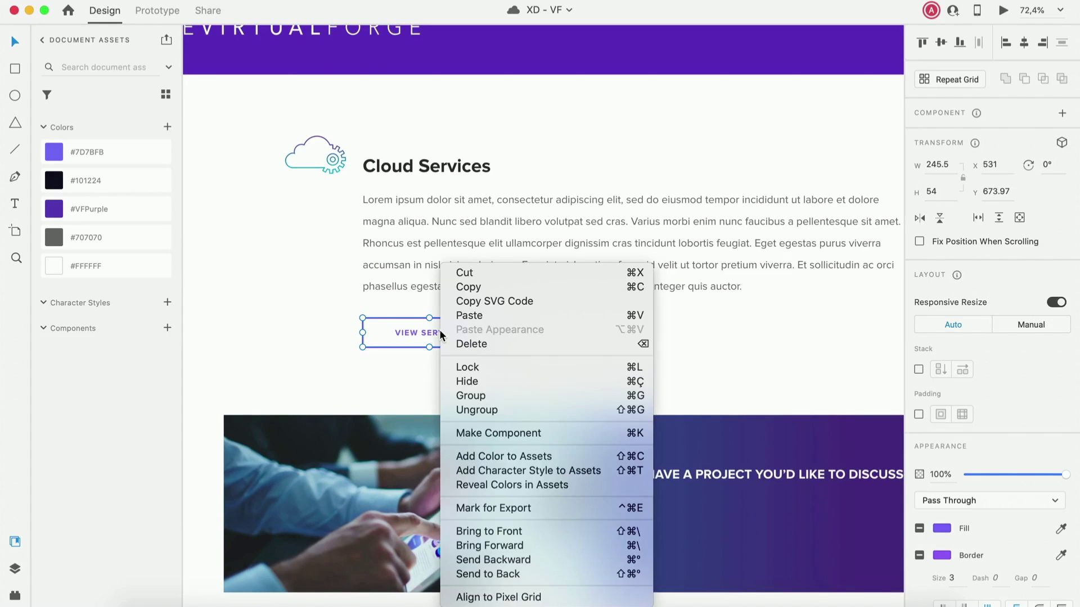
{"action": "left_click", "coordinate": [498, 394]}
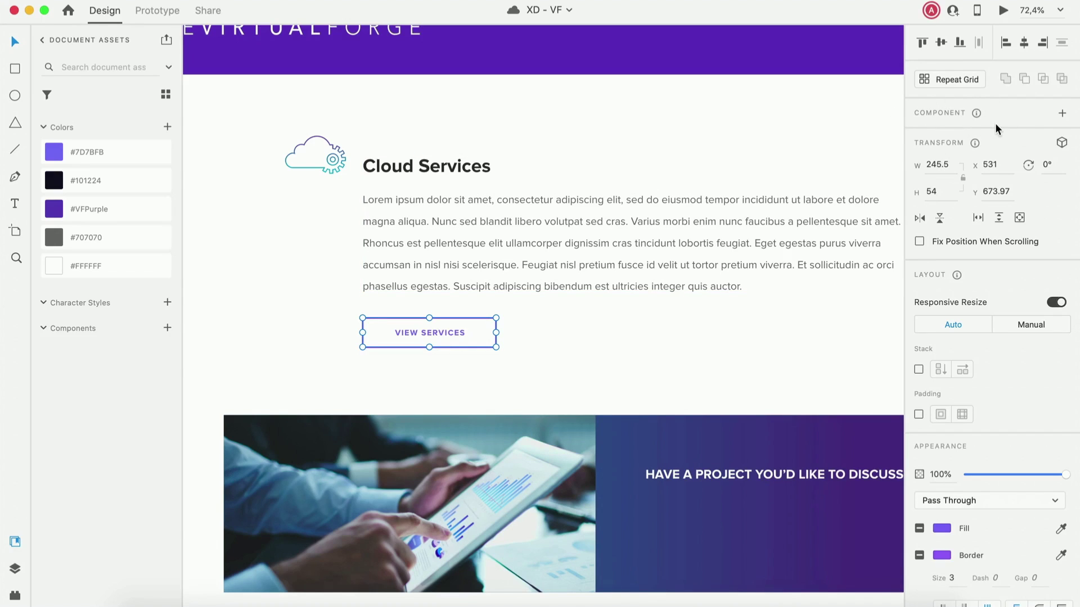
{"action": "left_click", "coordinate": [1062, 113]}
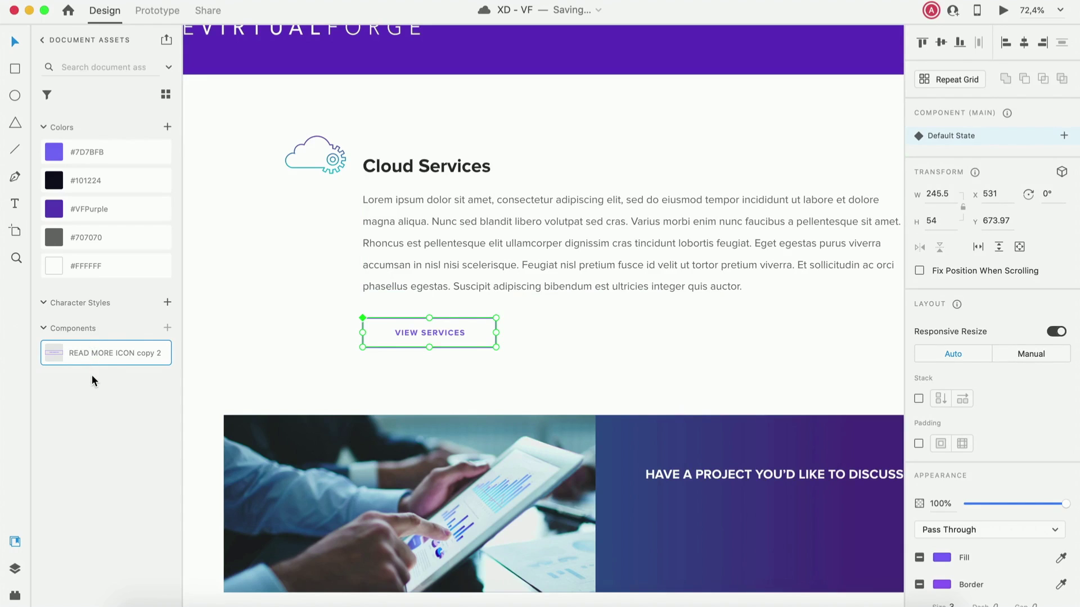
{"action": "double_click", "coordinate": [98, 354]}
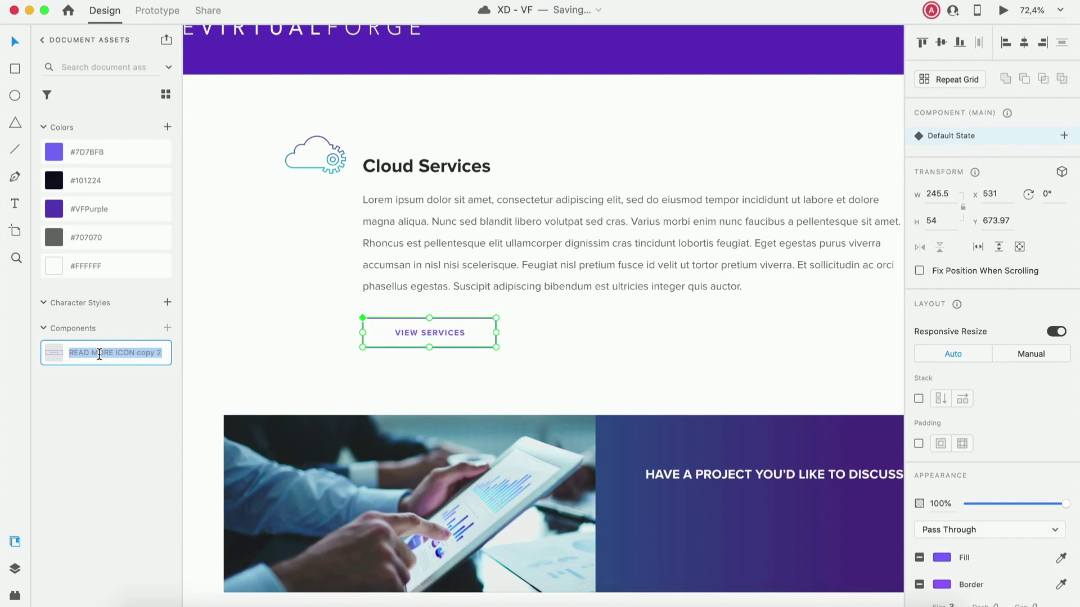
{"action": "type", "text": "Button 1"}
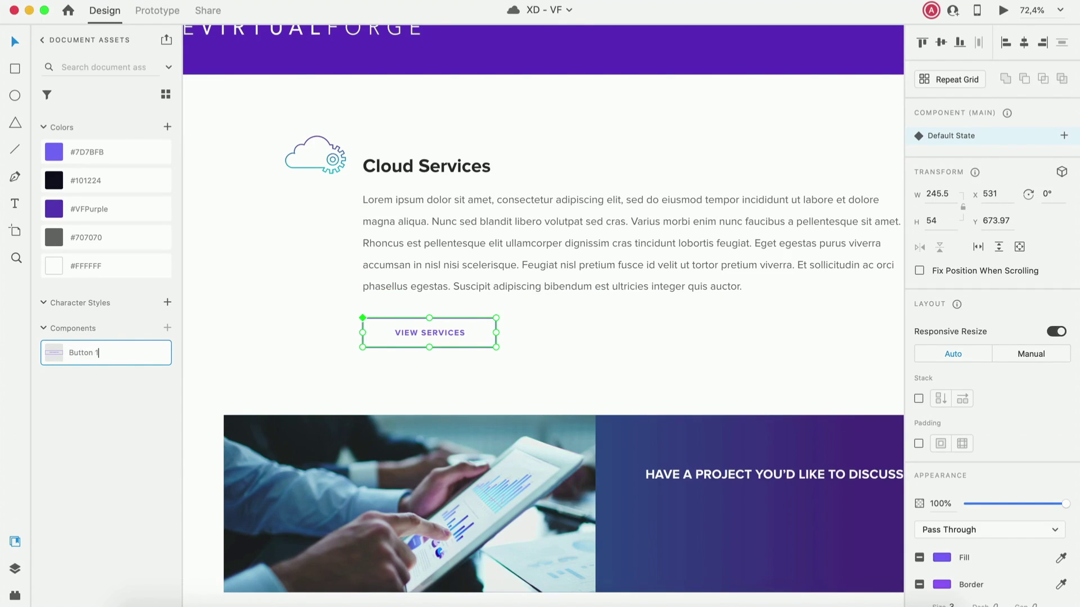
- Reveal the Button 1 component in the document Assets panel and reselect the button
{"action": "right_click", "coordinate": [444, 335]}
{"action": "key", "text": "Escape"}
{"action": "left_click", "coordinate": [450, 358]}
{"action": "left_click", "coordinate": [437, 331]}
{"action": "right_click", "coordinate": [437, 330]}
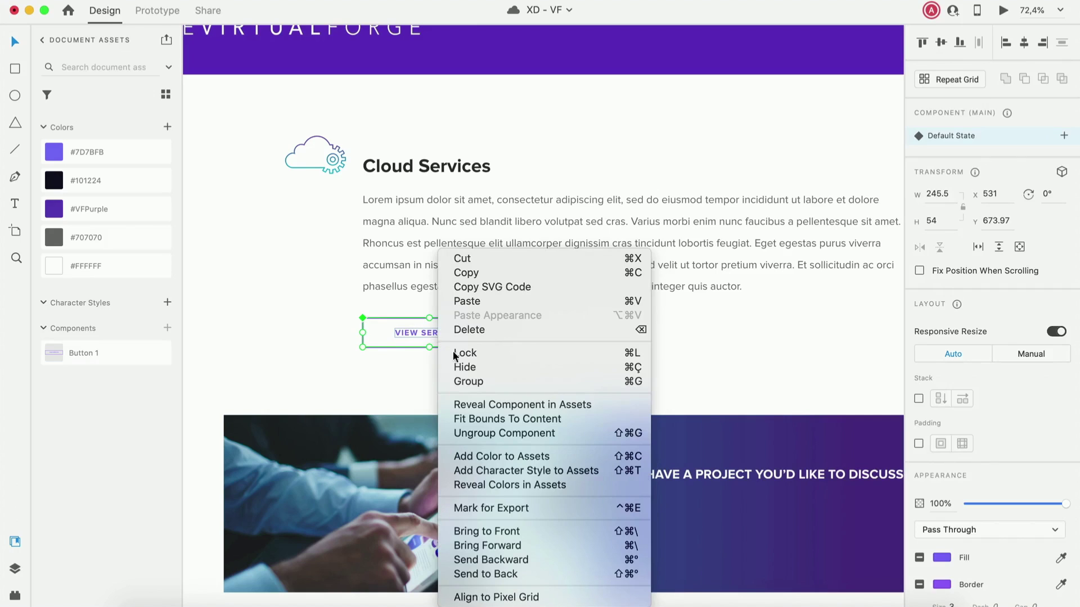
{"action": "left_click", "coordinate": [546, 406]}
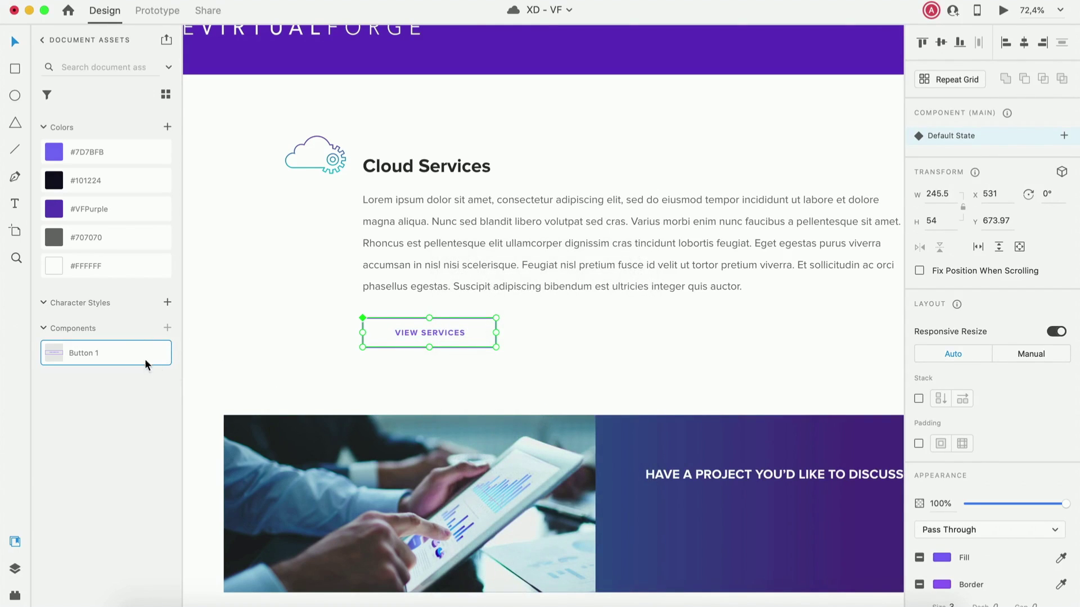
{"action": "left_click", "coordinate": [415, 358]}
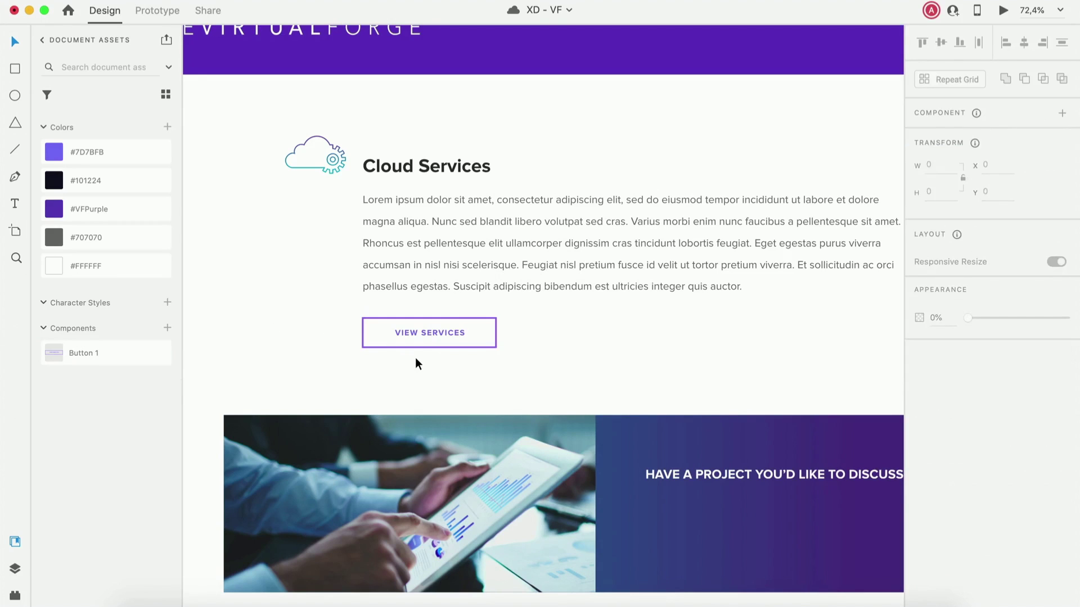
{"action": "left_click", "coordinate": [438, 329]}
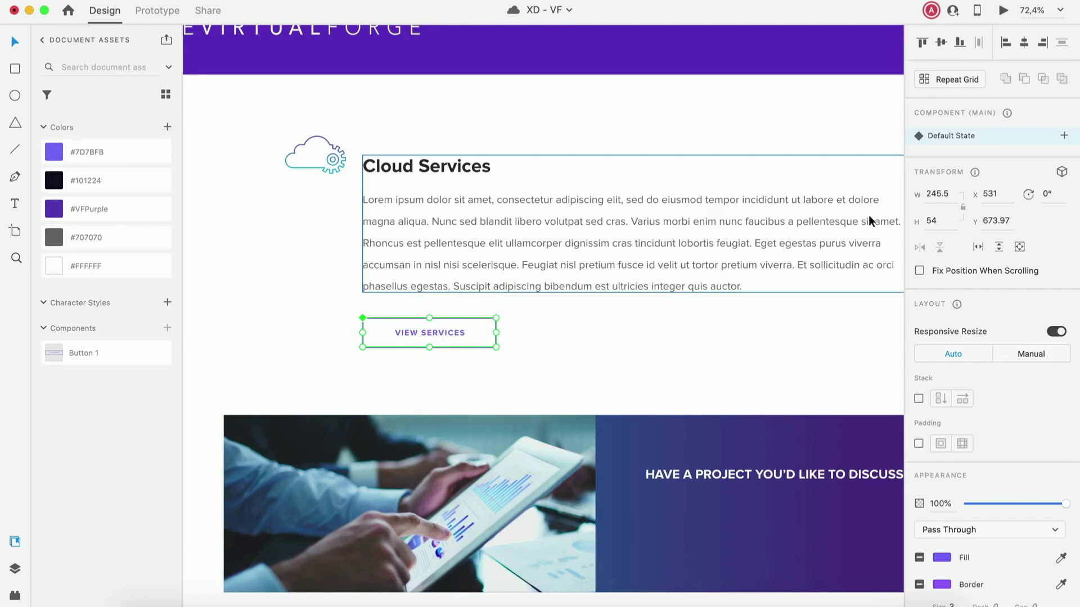
- Add a new state to Button 1 named Fill, then target the button's shape
{"action": "left_click", "coordinate": [1066, 137]}
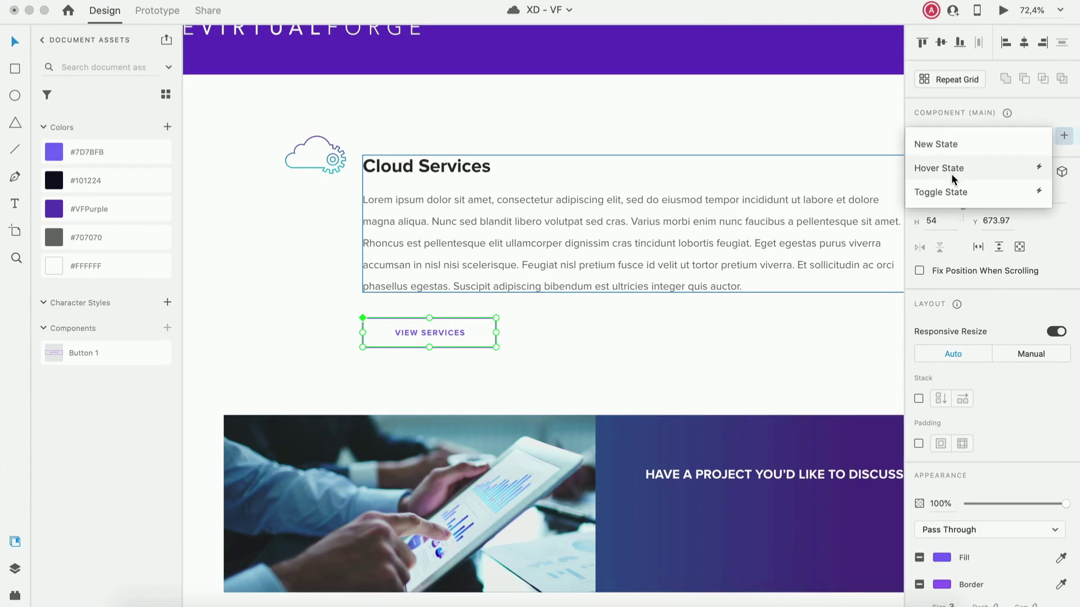
{"action": "left_click", "coordinate": [947, 143]}
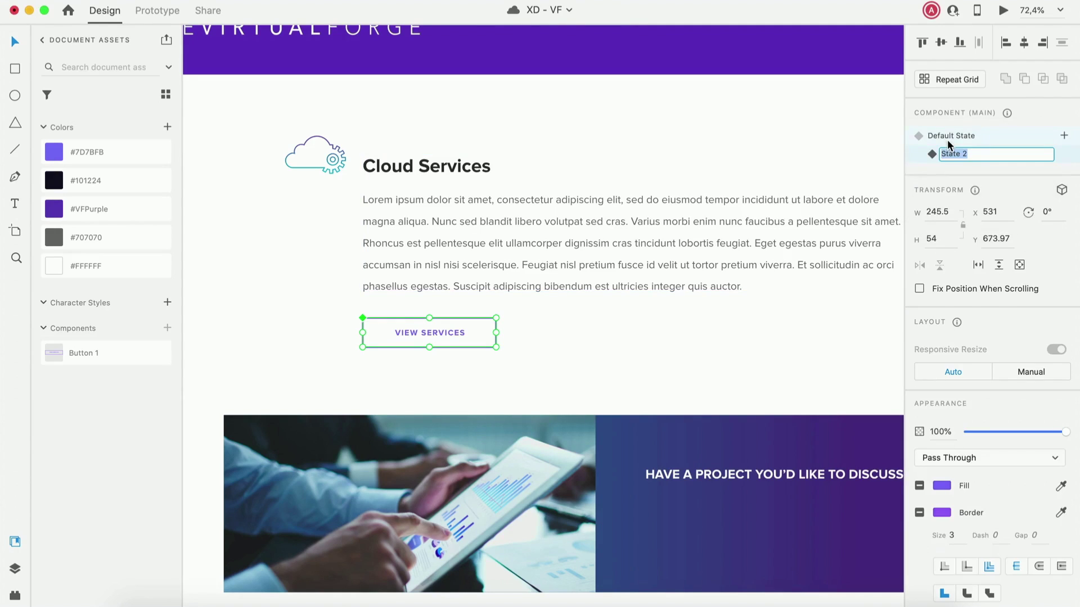
{"action": "type", "text": "Fill"}
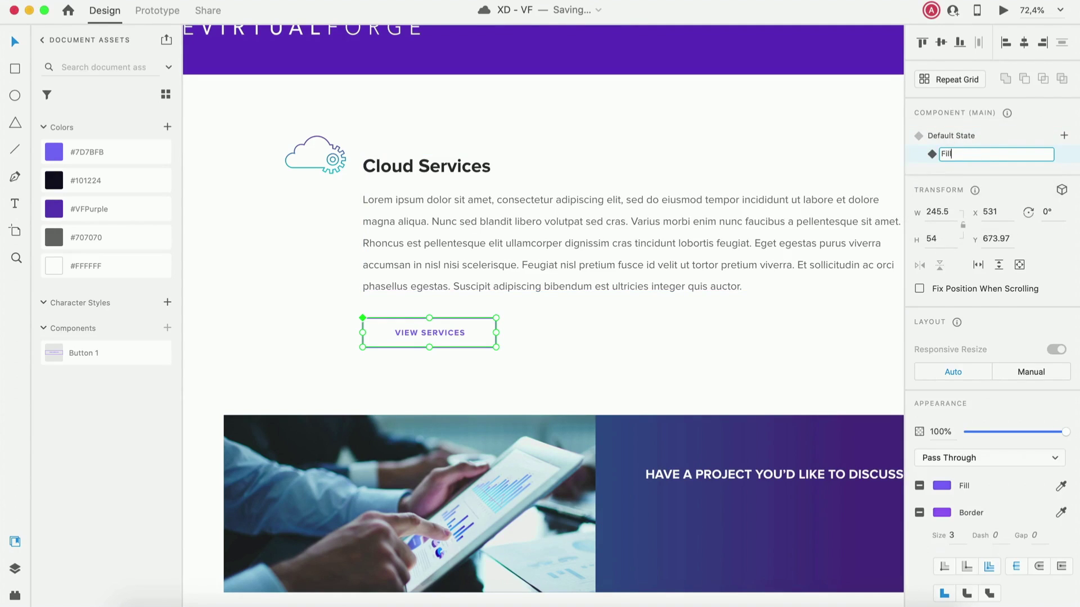
{"action": "key", "text": "Return"}
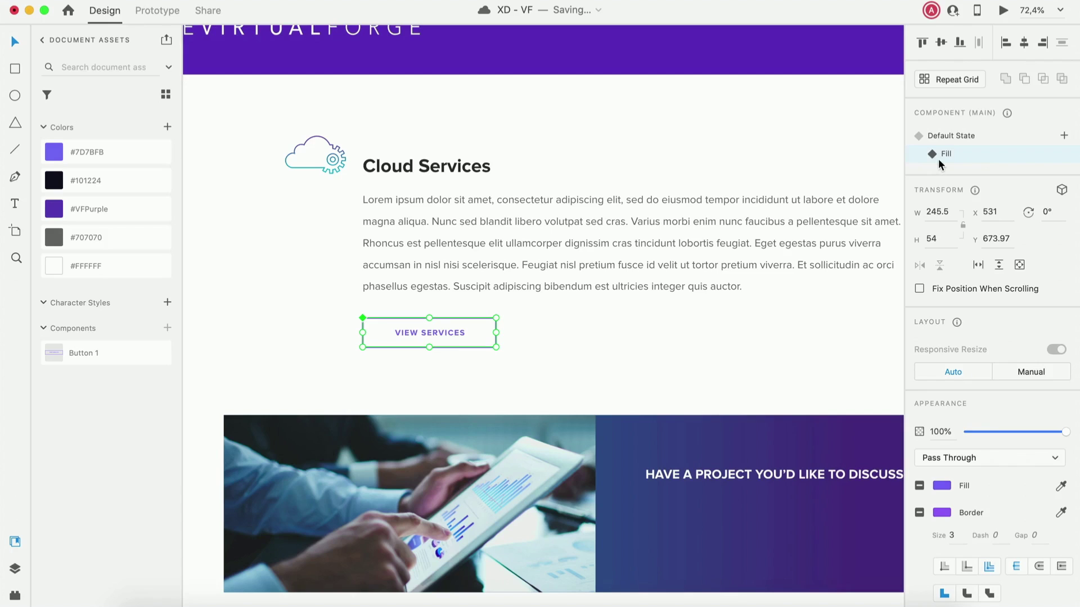
{"action": "double_click", "coordinate": [450, 347]}
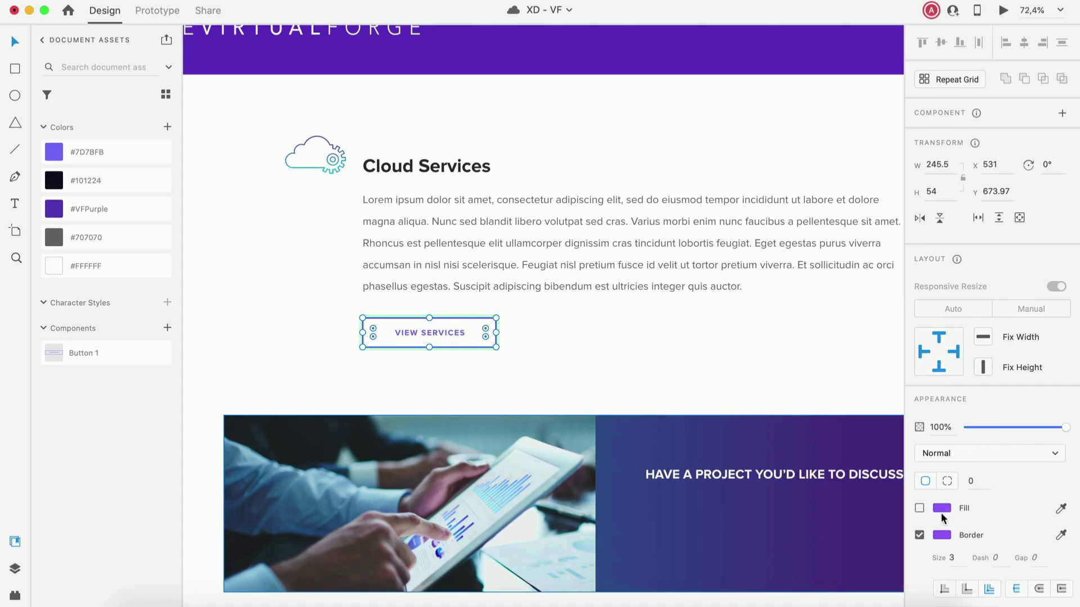
- In the Fill state, remove the border, fill the shape purple, and color the label #FFFFFF
{"action": "left_click", "coordinate": [919, 535]}
{"action": "left_click", "coordinate": [920, 508]}
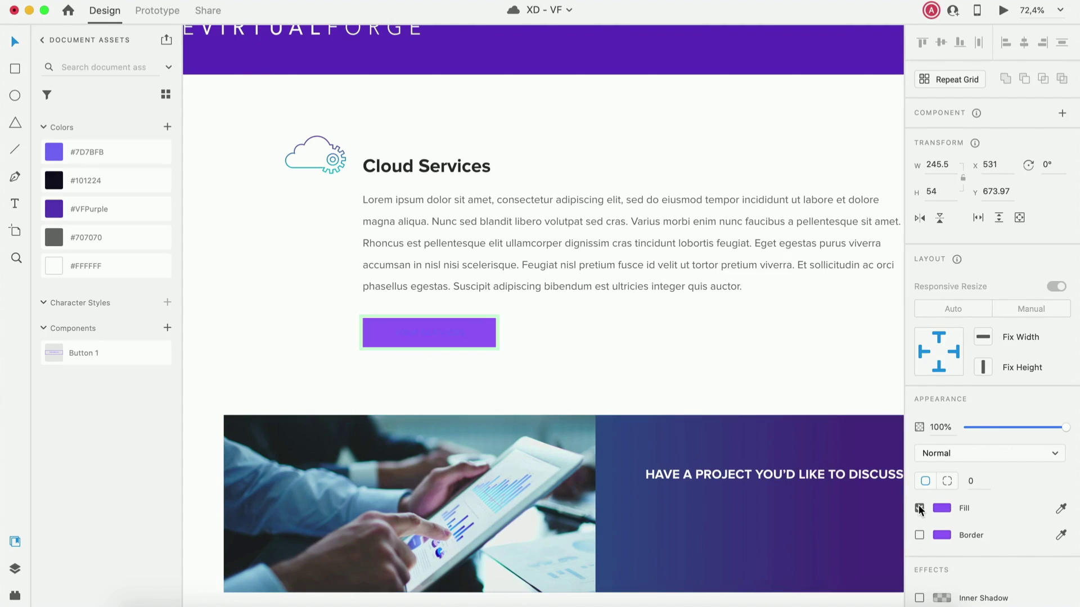
{"action": "double_click", "coordinate": [438, 330]}
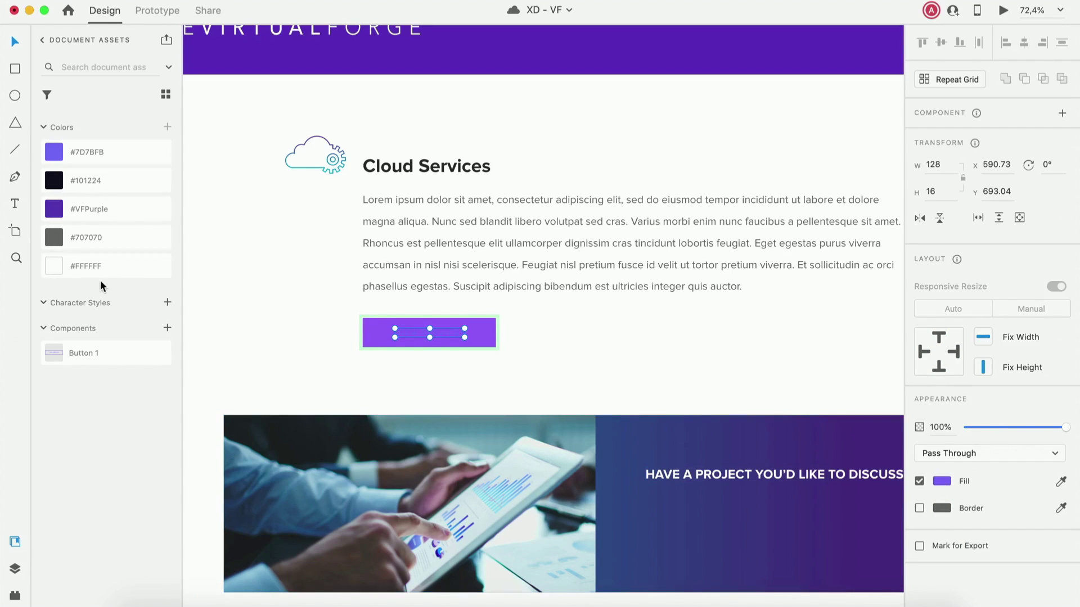
{"action": "left_click", "coordinate": [96, 266]}
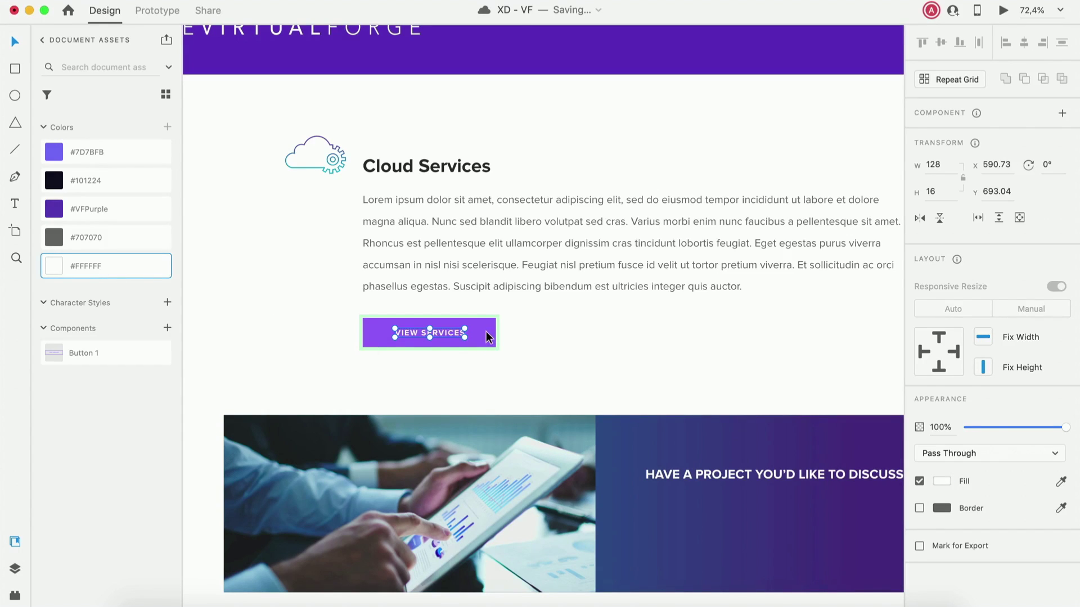
{"action": "left_click", "coordinate": [517, 352]}
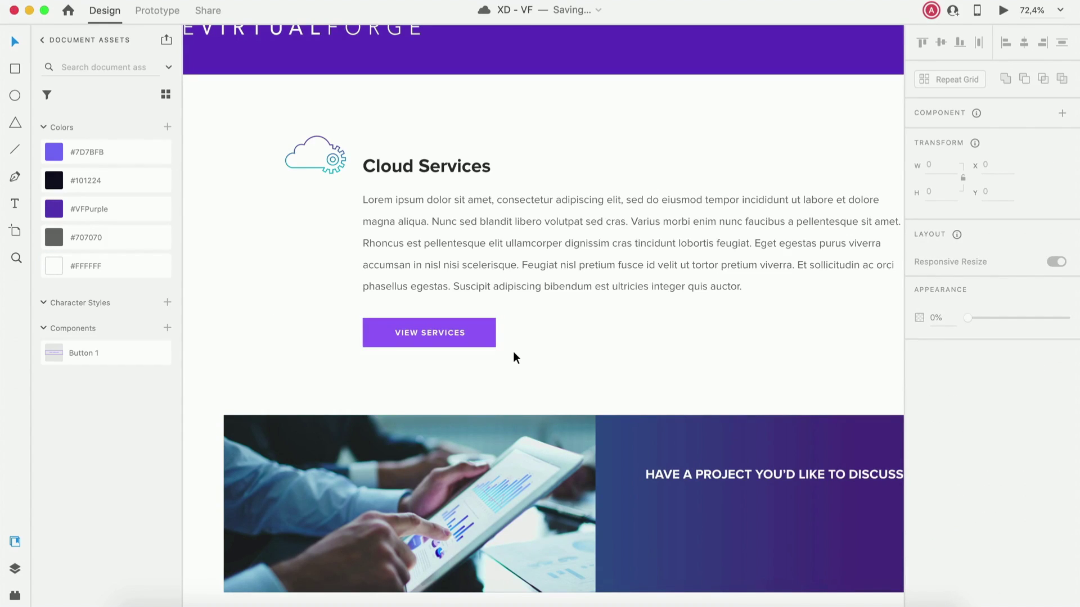
{"action": "left_click", "coordinate": [463, 336]}
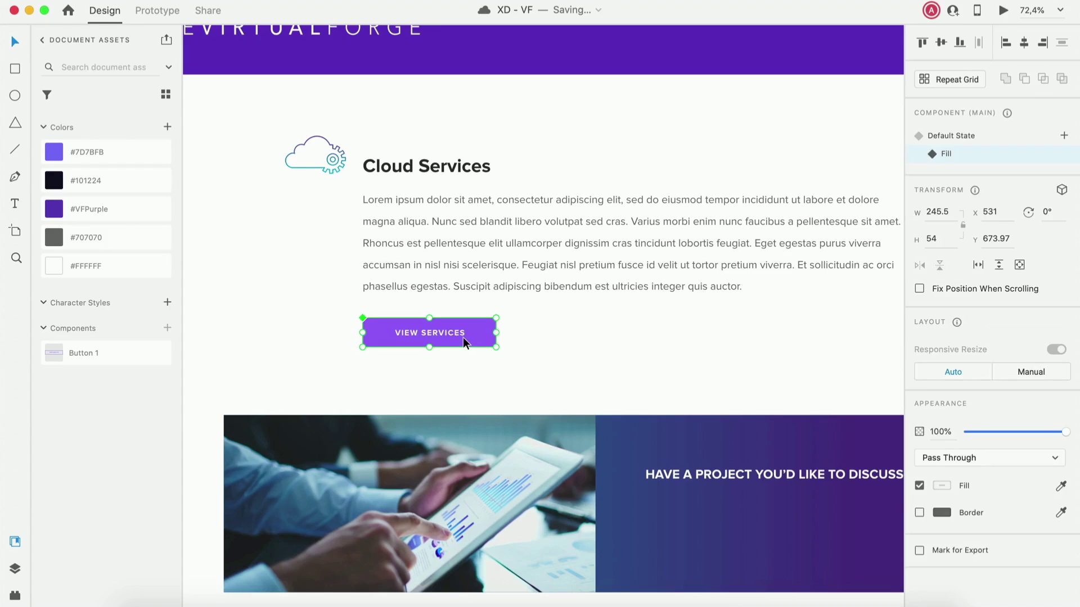
- Switch between the Default State and Fill state to compare the button's two looks
{"action": "left_click", "coordinate": [962, 132]}
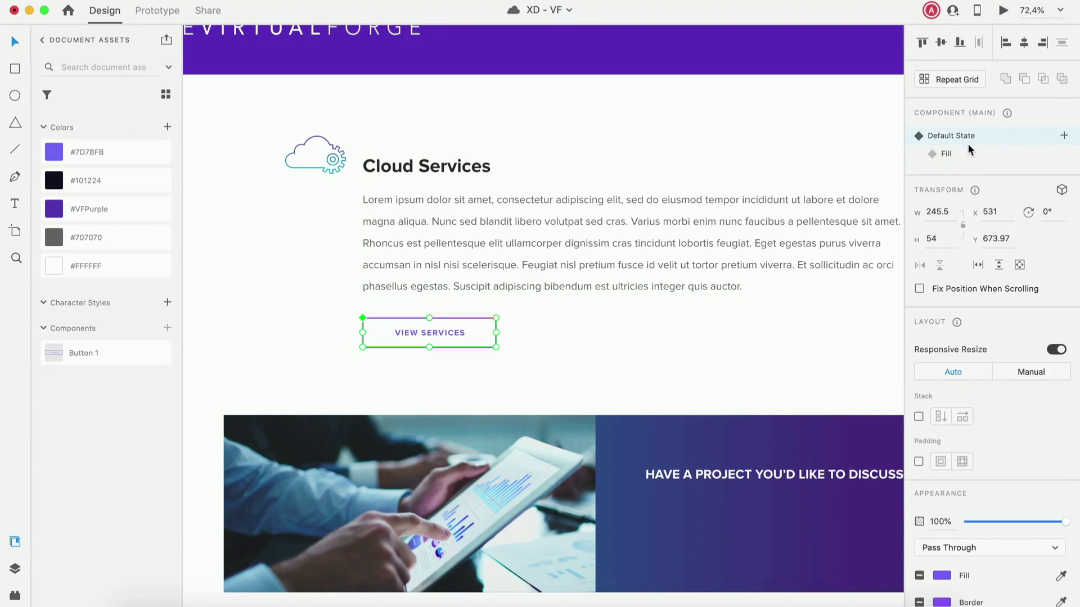
{"action": "left_click", "coordinate": [948, 155]}
{"action": "left_click", "coordinate": [947, 134]}
{"action": "left_click", "coordinate": [945, 155]}
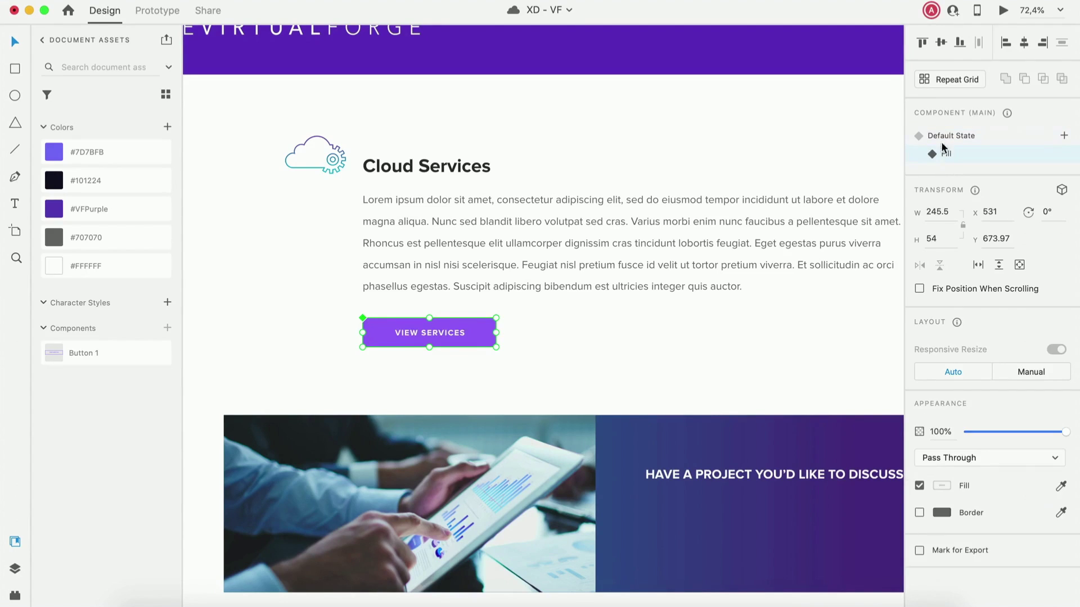
{"action": "left_click", "coordinate": [940, 136]}
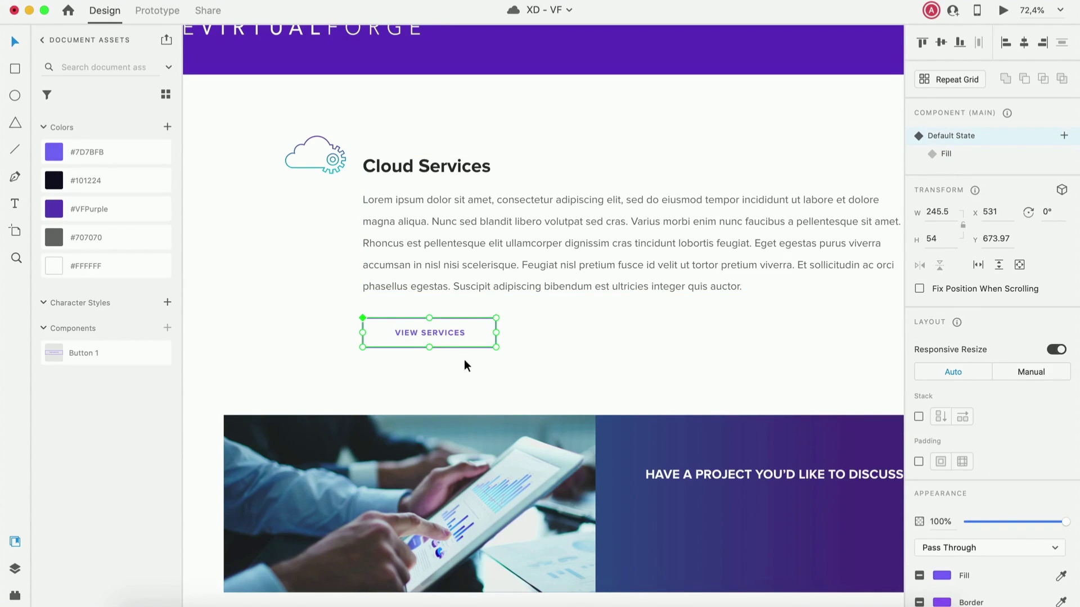
- Copy the outlined VIEW SERVICES button and deselect it
{"action": "right_click", "coordinate": [439, 330]}
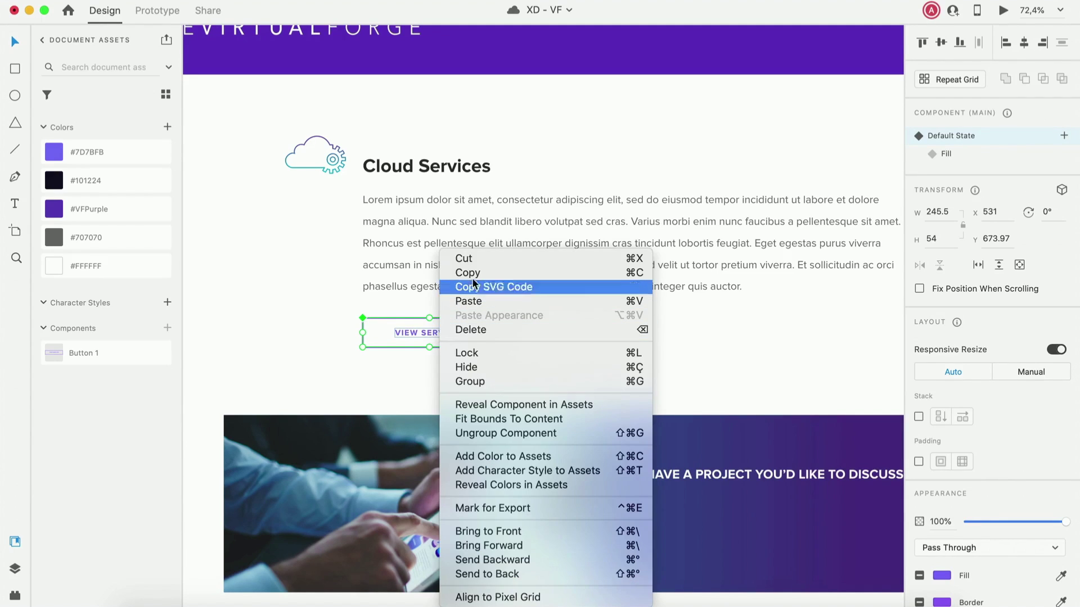
{"action": "left_click", "coordinate": [473, 273]}
{"action": "left_click", "coordinate": [541, 362]}
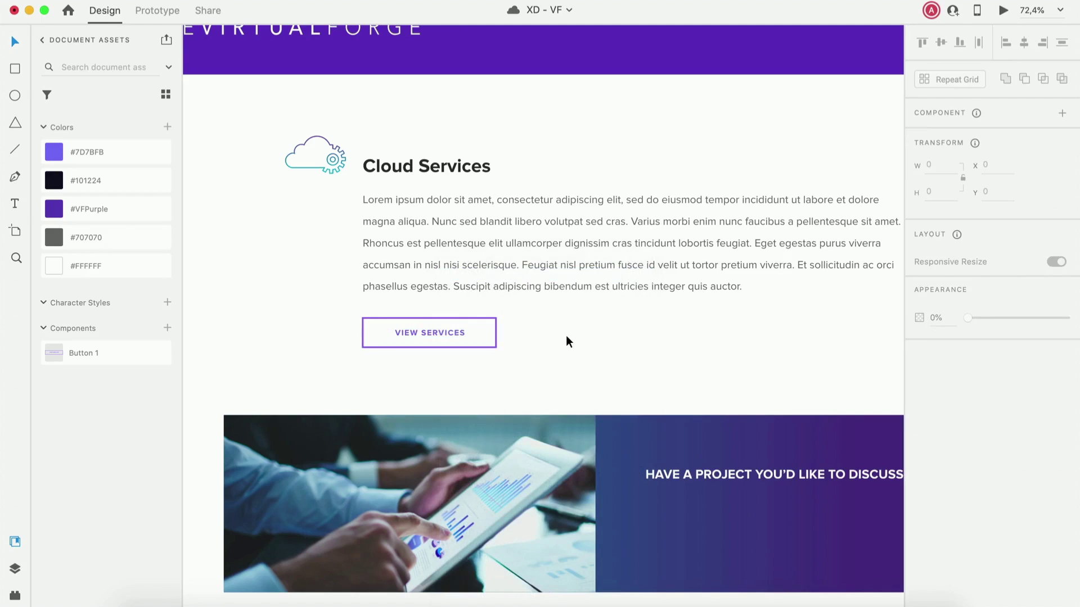
{"action": "right_click", "coordinate": [566, 336]}
- Paste a copy of the VIEW SERVICES button just right of the original
{"action": "left_click", "coordinate": [593, 340]}
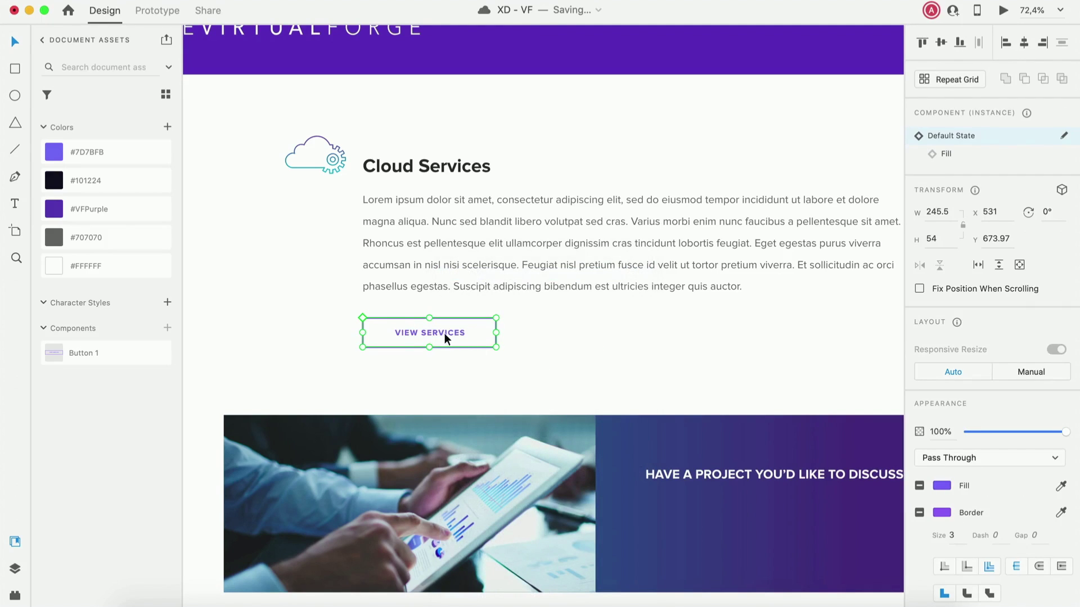
{"action": "left_click_drag", "start_coordinate": [445, 334], "coordinate": [594, 331]}
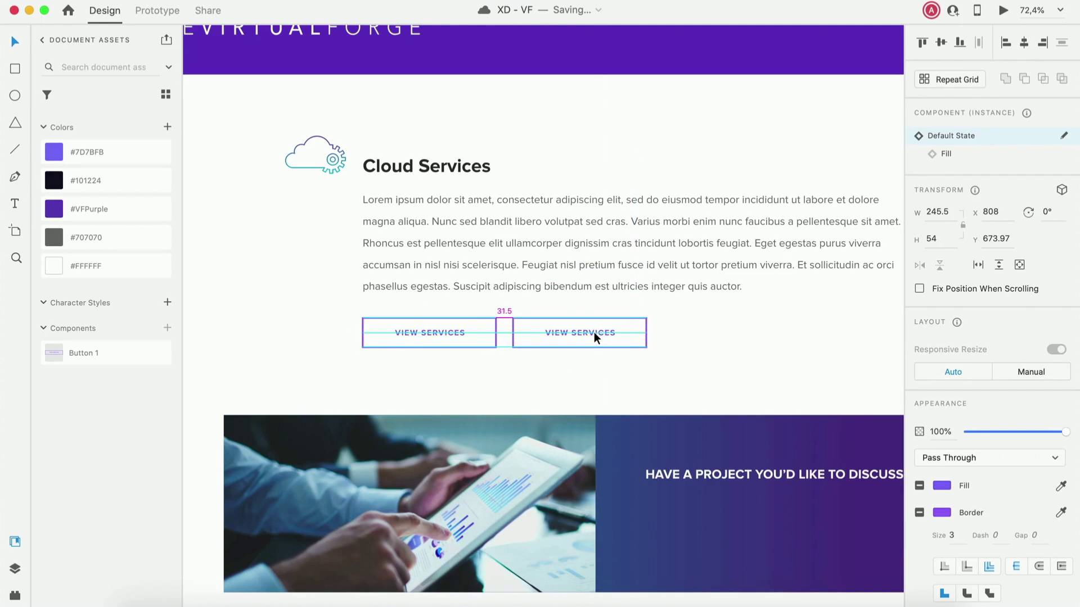
{"action": "left_click", "coordinate": [589, 387]}
{"action": "left_click", "coordinate": [557, 329]}
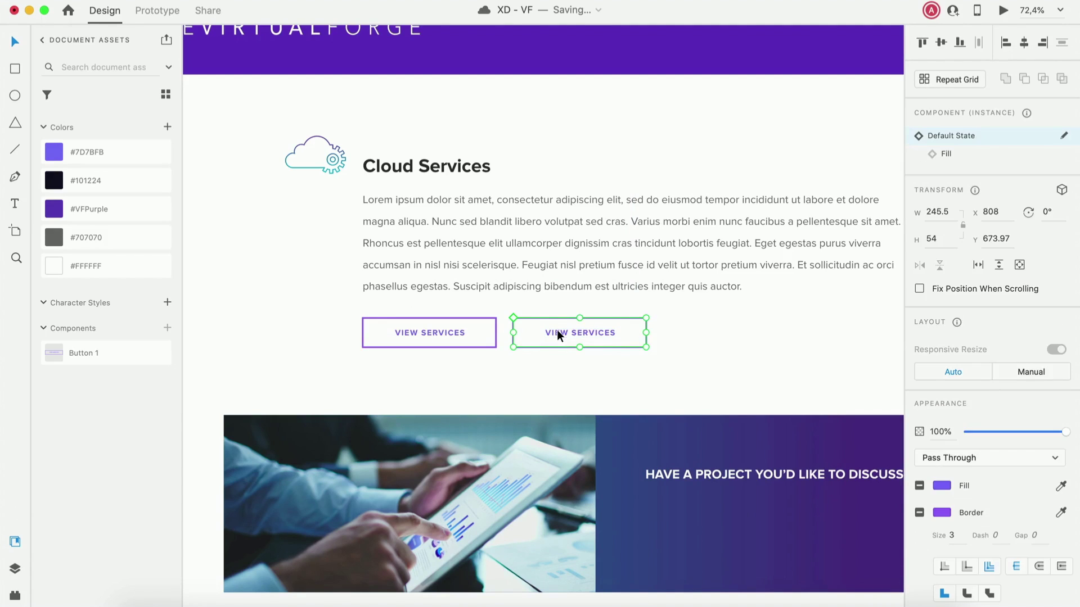
- Edit the main component: nudge its label sideways, and try a solid fill, then remove it
{"action": "right_click", "coordinate": [558, 330]}
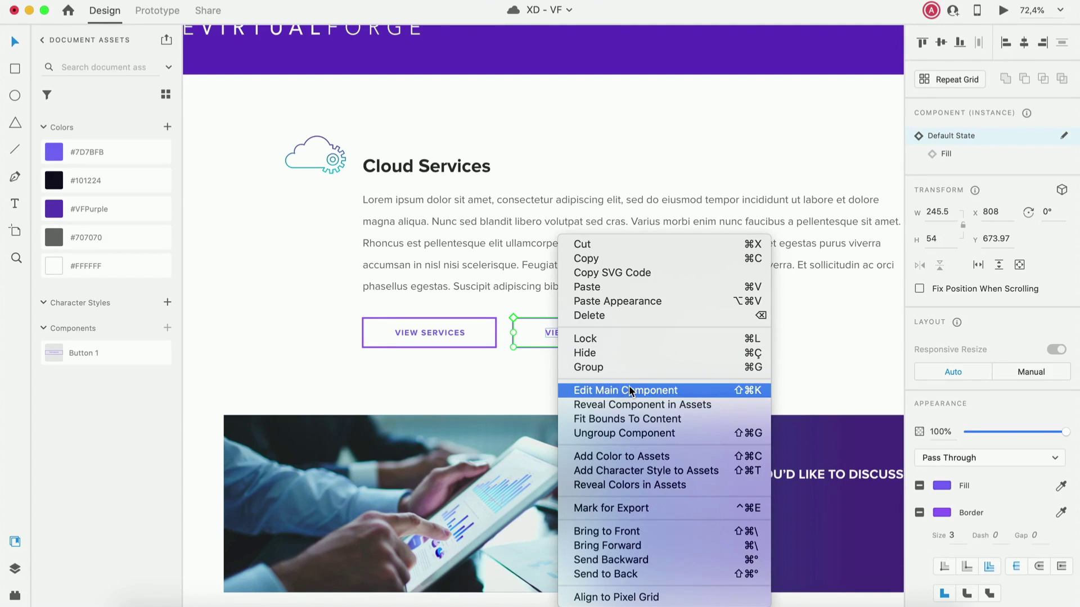
{"action": "left_click", "coordinate": [602, 390]}
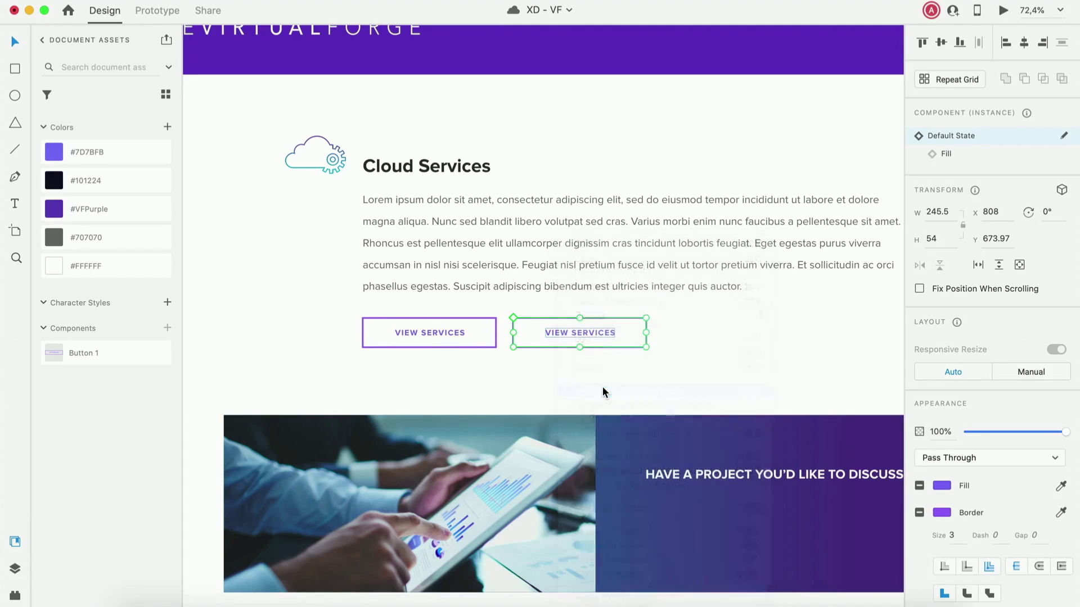
{"action": "double_click", "coordinate": [440, 333]}
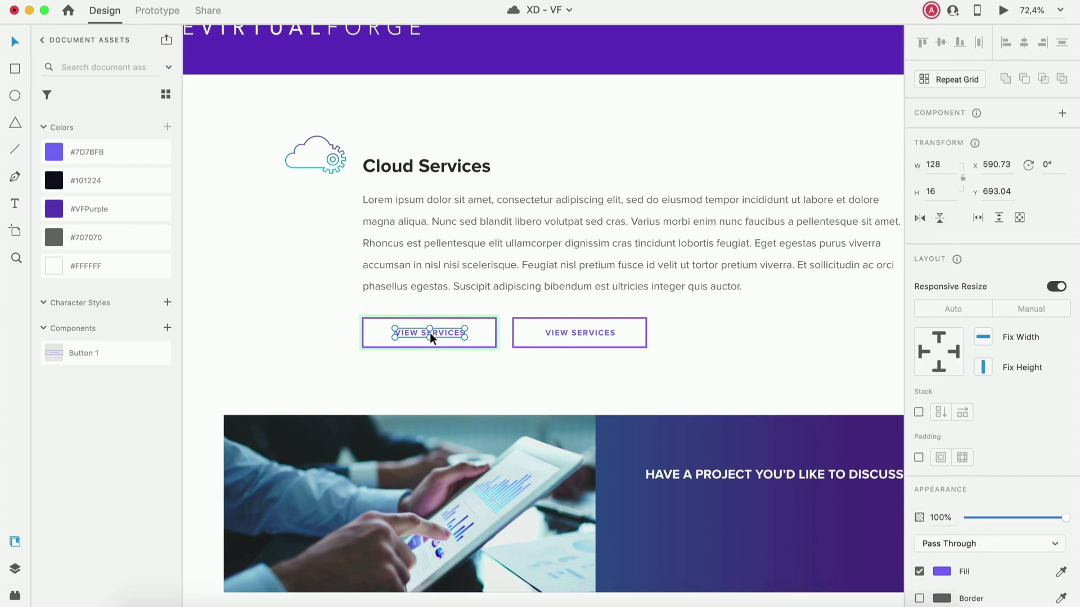
{"action": "mouse_move", "coordinate": [430, 333]}
{"action": "left_mouse_down"}
{"action": "mouse_move", "coordinate": [449, 334]}
{"action": "mouse_move", "coordinate": [434, 333]}
{"action": "left_mouse_up"}
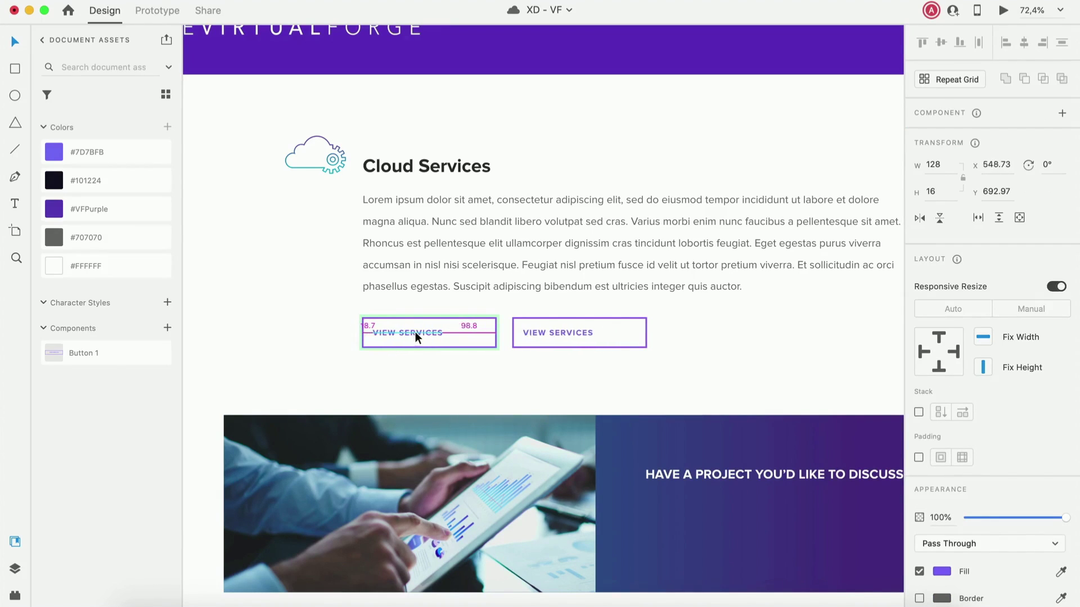
{"action": "left_click", "coordinate": [470, 348]}
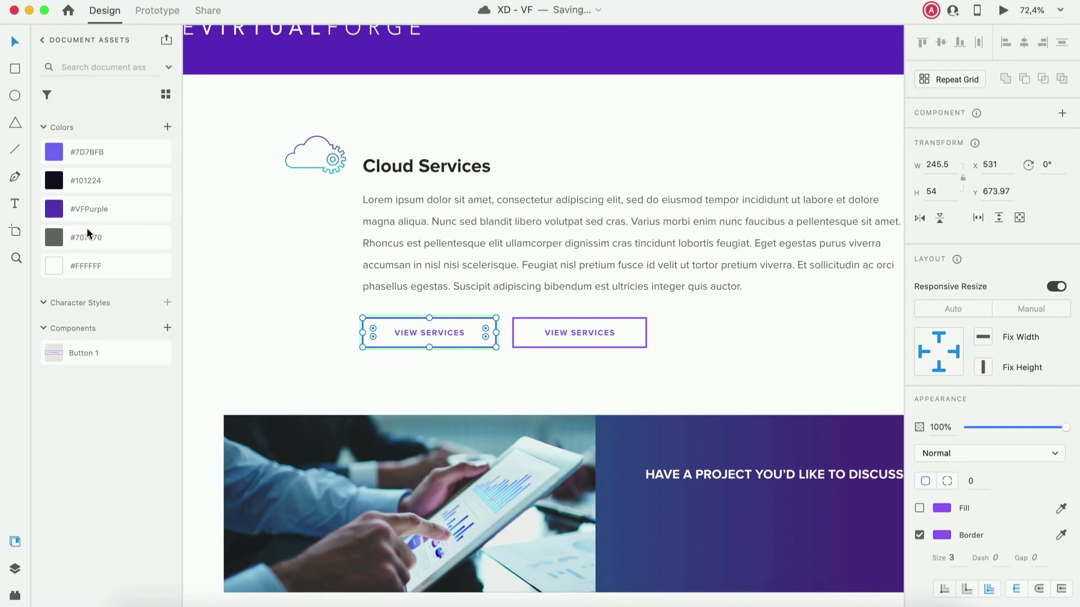
{"action": "left_click", "coordinate": [920, 509]}
{"action": "left_click", "coordinate": [919, 508]}
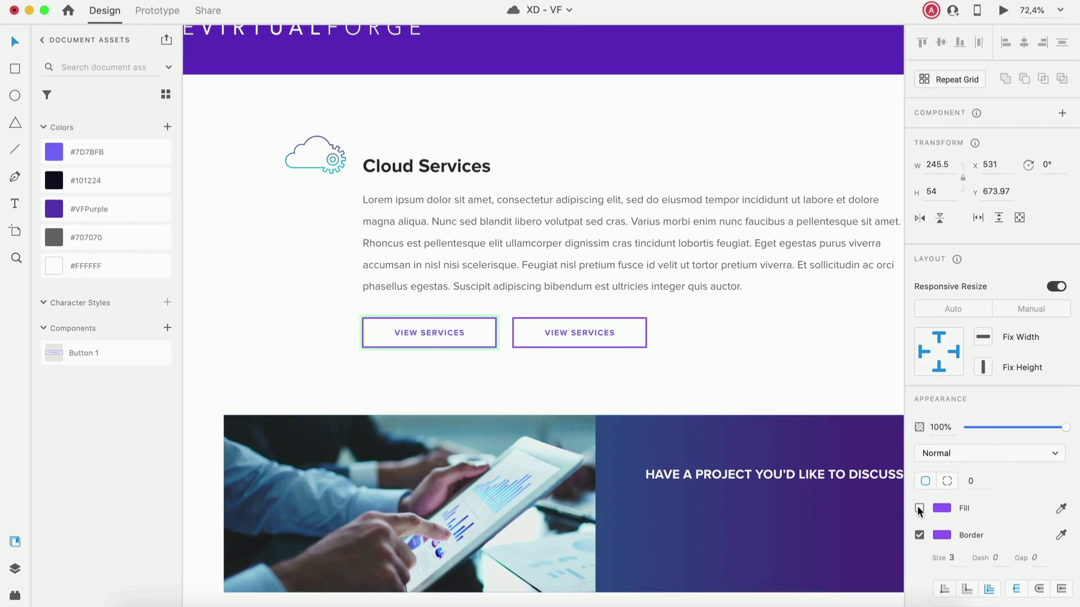
{"action": "left_click", "coordinate": [463, 374]}
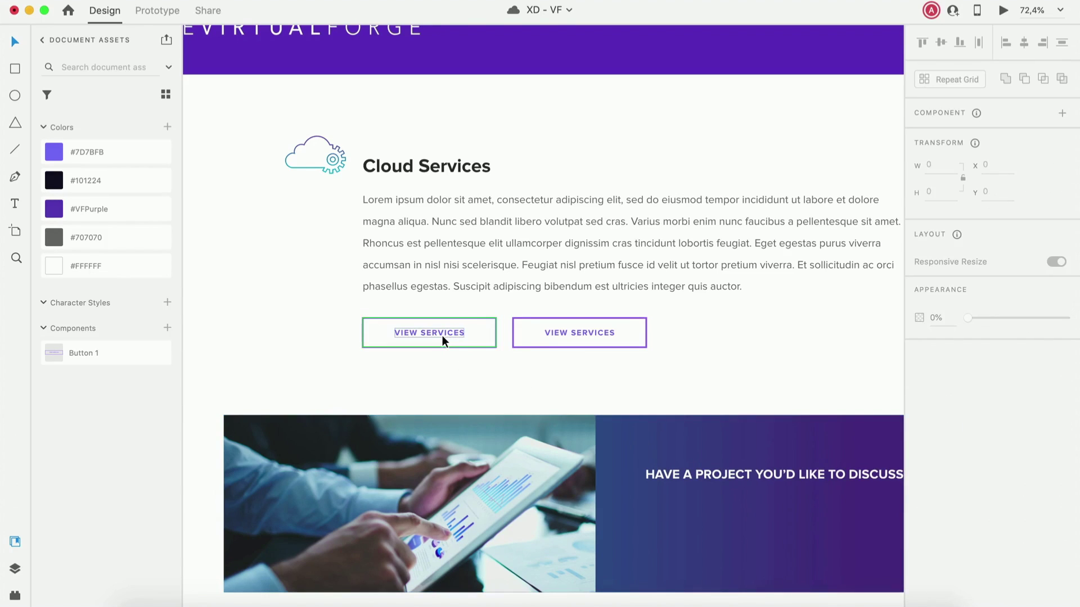
- Drag the copied VIEW SERVICES button under the HAVE A PROJECT YOU'D LIKE TO DISCUSS? heading
{"action": "left_click", "coordinate": [605, 332]}
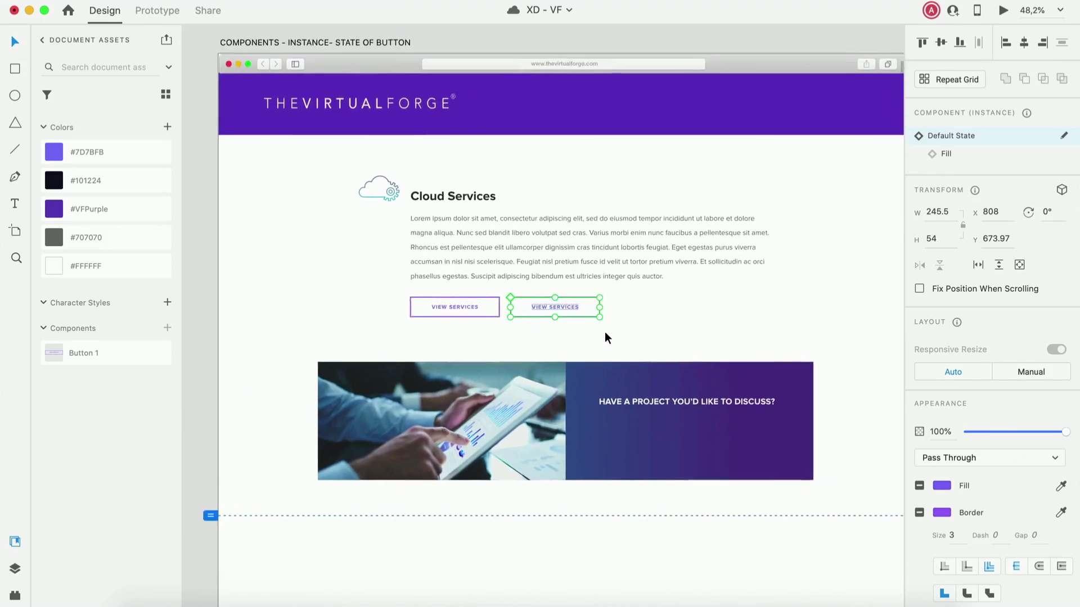
{"action": "mouse_move", "coordinate": [546, 283]}
{"action": "left_mouse_down"}
{"action": "mouse_move", "coordinate": [688, 405]}
{"action": "mouse_move", "coordinate": [680, 400]}
{"action": "left_mouse_up"}
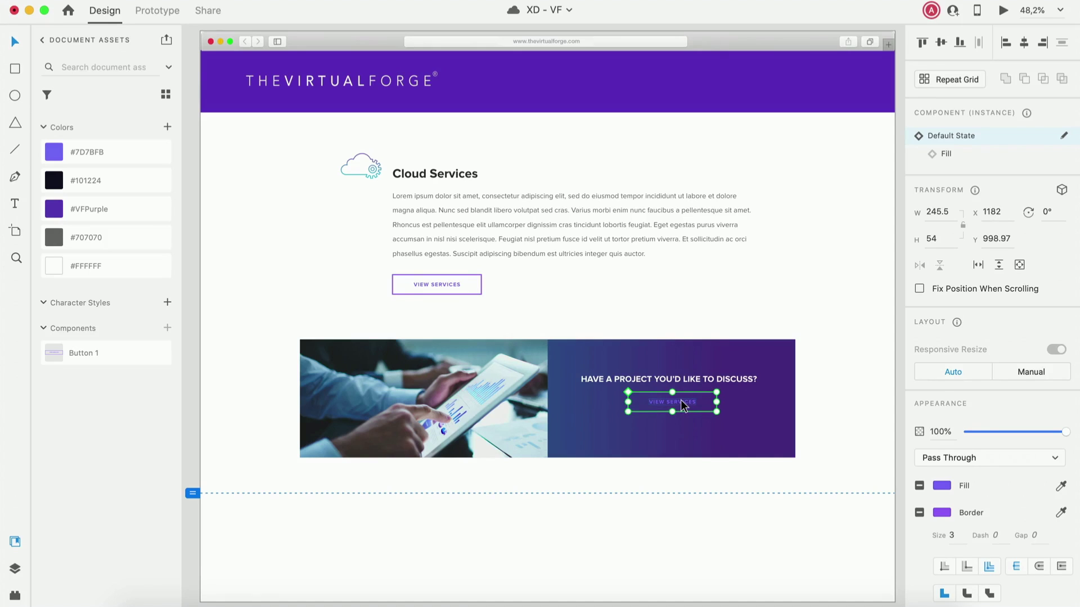